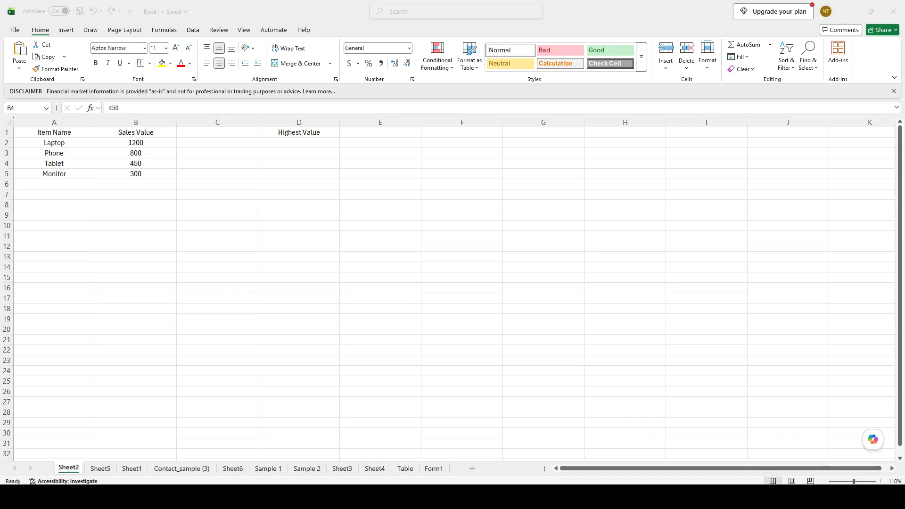
- Make the headers Item Name, Sales Value and Highest Value in A1, B1 and D1 bold
{"action": "left_click", "coordinate": [253, 242]}
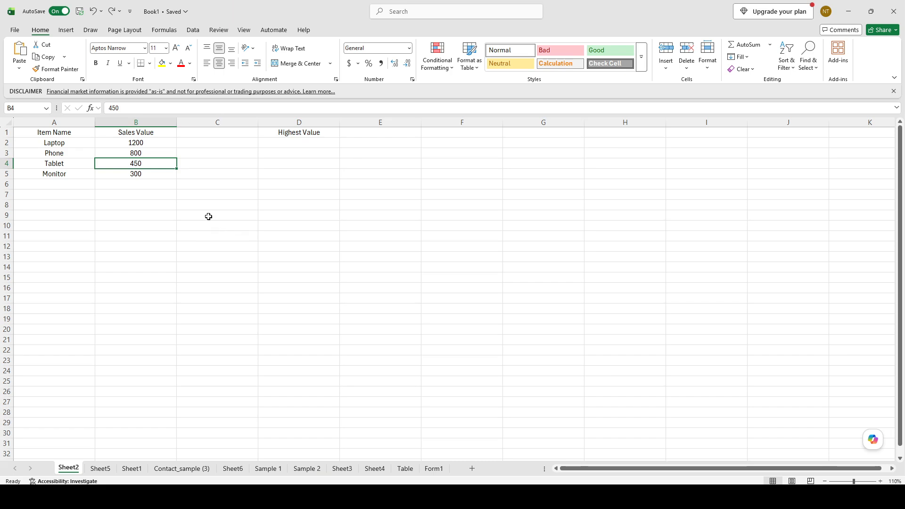
{"action": "left_click", "coordinate": [41, 134]}
{"action": "key", "text": "ctrl+b"}
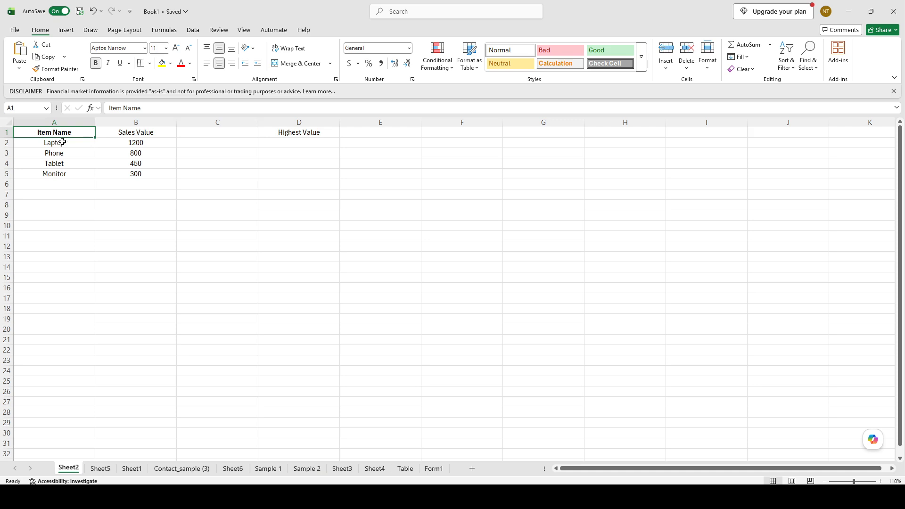
{"action": "left_click", "coordinate": [120, 134]}
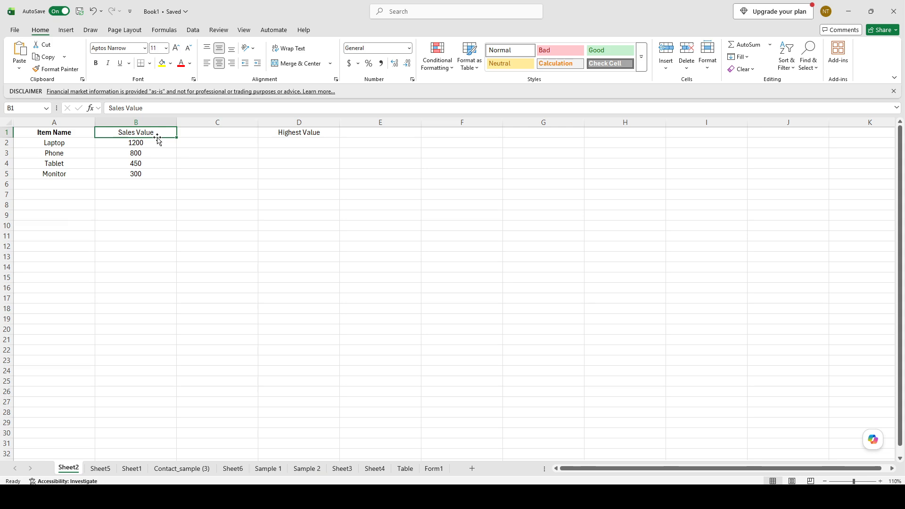
{"action": "key", "text": "ctrl+b"}
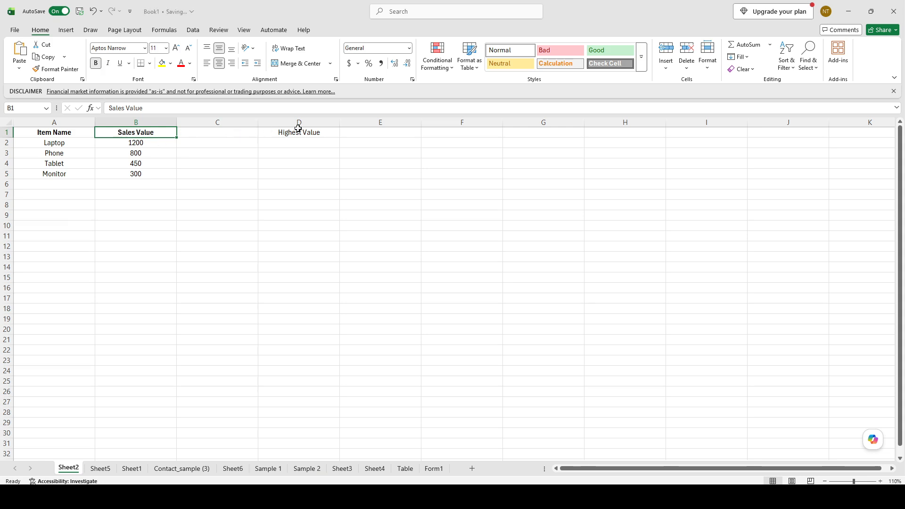
{"action": "left_click", "coordinate": [302, 133]}
{"action": "key", "text": "ctrl+b"}
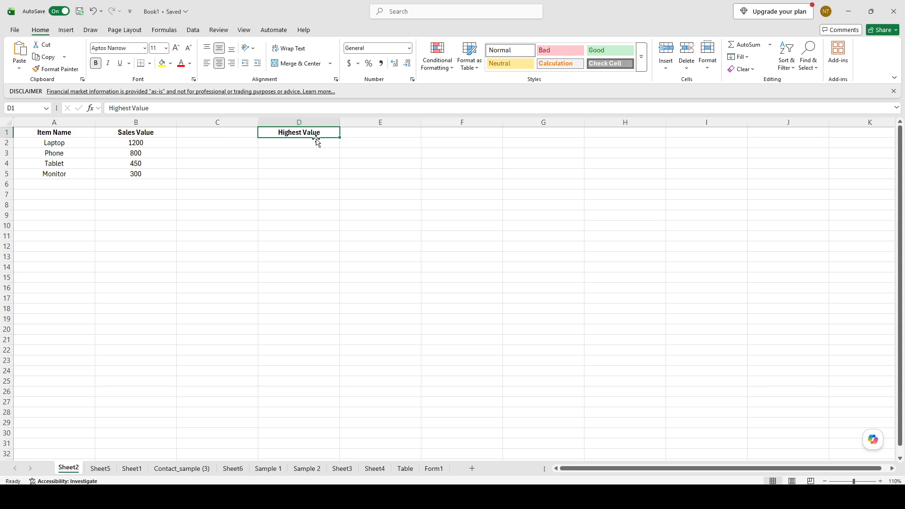
- Look over the header cells and the item names listed in A2:A5
{"action": "left_click", "coordinate": [360, 155]}
{"action": "left_click", "coordinate": [369, 136]}
{"action": "left_click", "coordinate": [296, 134]}
{"action": "left_click", "coordinate": [72, 135]}
{"action": "left_click_drag", "start_coordinate": [63, 143], "coordinate": [57, 176]}
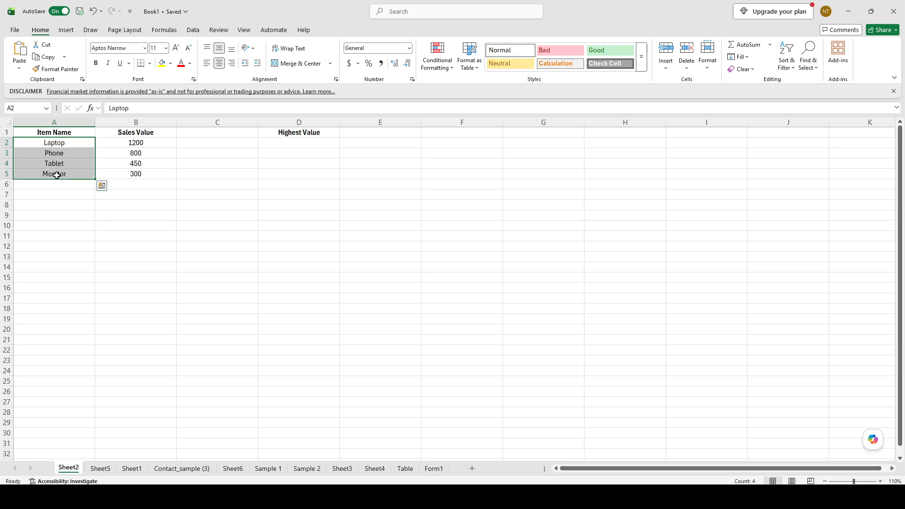
{"action": "left_click", "coordinate": [61, 146]}
{"action": "left_click", "coordinate": [60, 155]}
{"action": "left_click", "coordinate": [61, 165]}
{"action": "left_click", "coordinate": [61, 174]}
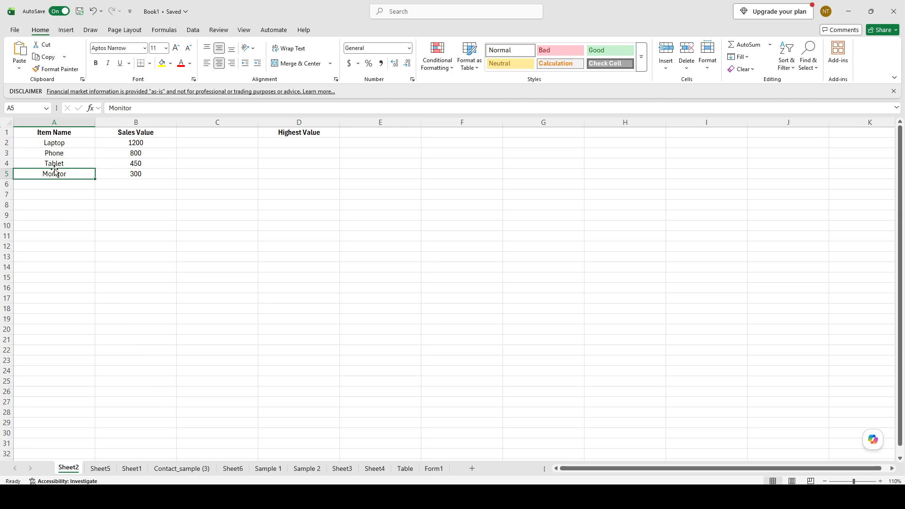
{"action": "left_click", "coordinate": [80, 192]}
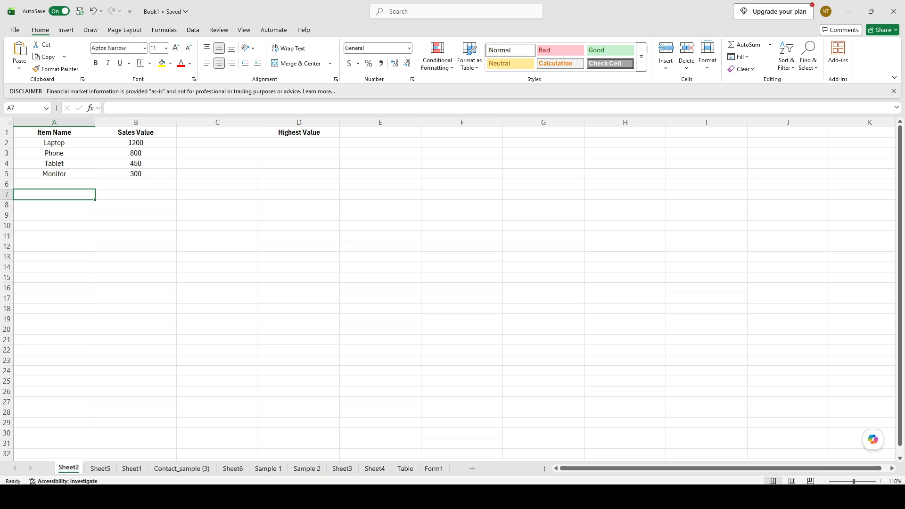
{"action": "key", "text": "alt+F11"}
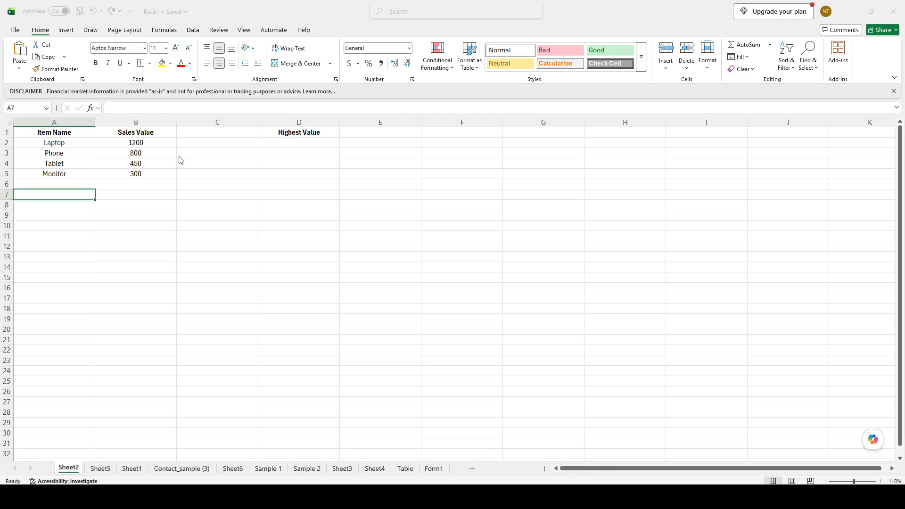
- Review the sales values in B2:B5 and match each one with its item in column A
{"action": "left_click", "coordinate": [135, 142]}
{"action": "left_click", "coordinate": [136, 153]}
{"action": "left_click", "coordinate": [135, 163]}
{"action": "left_click", "coordinate": [136, 174]}
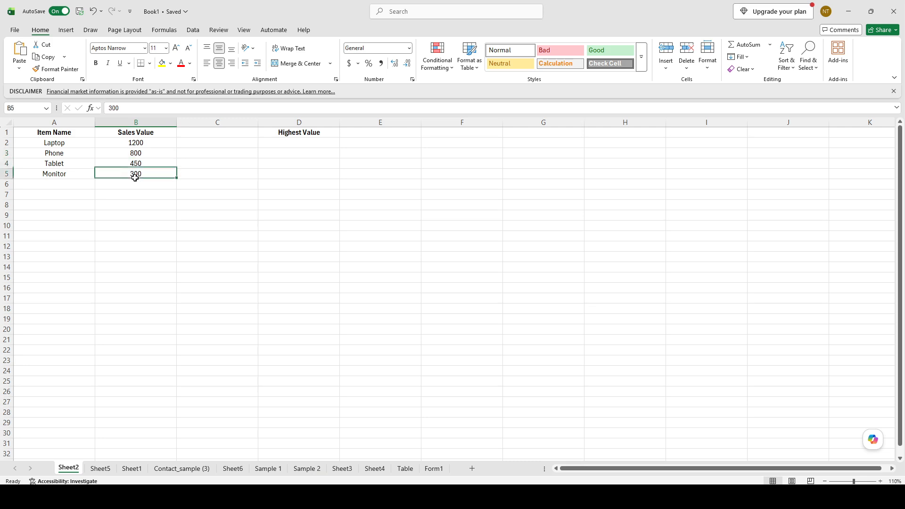
{"action": "left_click", "coordinate": [143, 151]}
{"action": "left_click", "coordinate": [136, 173]}
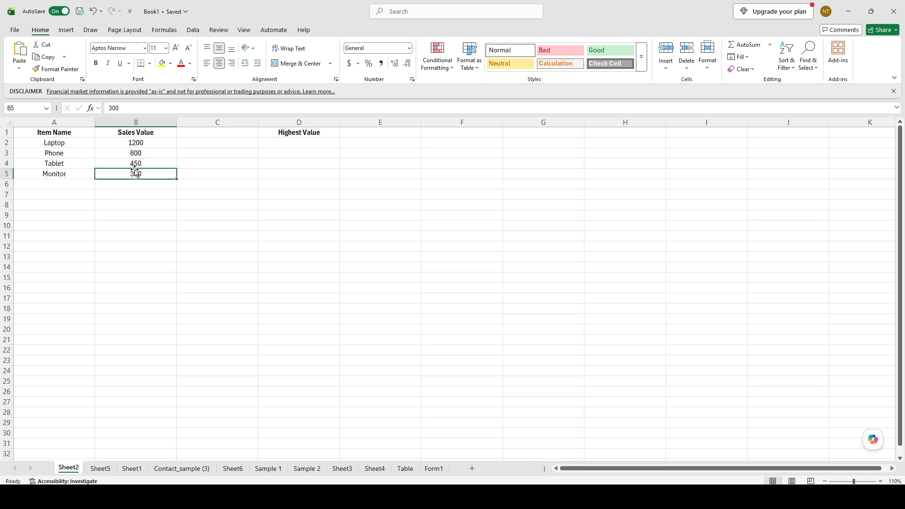
{"action": "left_click", "coordinate": [143, 164]}
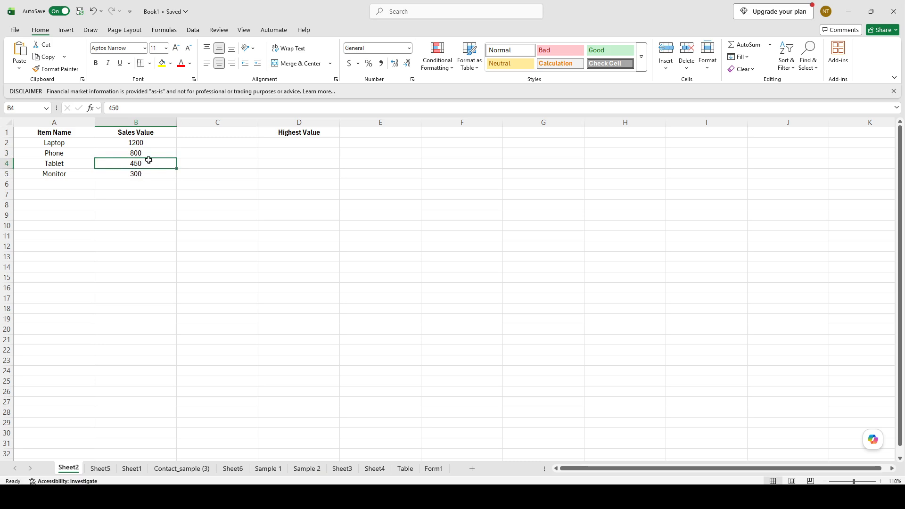
{"action": "left_click_drag", "start_coordinate": [141, 142], "coordinate": [134, 191]}
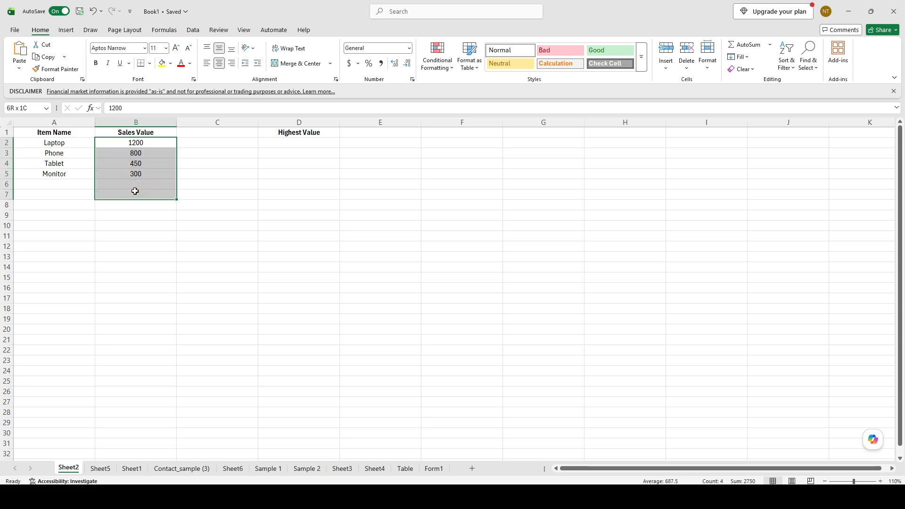
{"action": "left_click", "coordinate": [232, 178]}
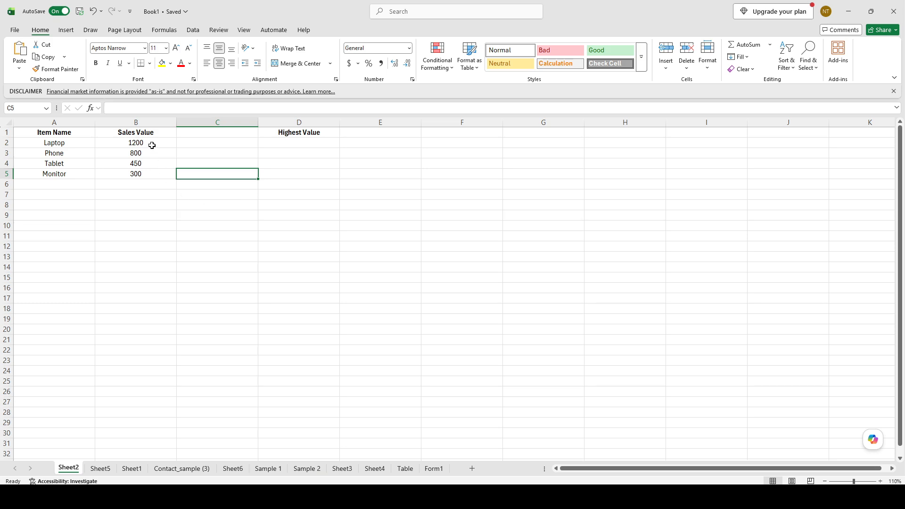
{"action": "left_click_drag", "start_coordinate": [151, 146], "coordinate": [151, 171]}
{"action": "left_click_drag", "start_coordinate": [77, 145], "coordinate": [129, 156]}
{"action": "left_click_drag", "start_coordinate": [68, 163], "coordinate": [127, 164]}
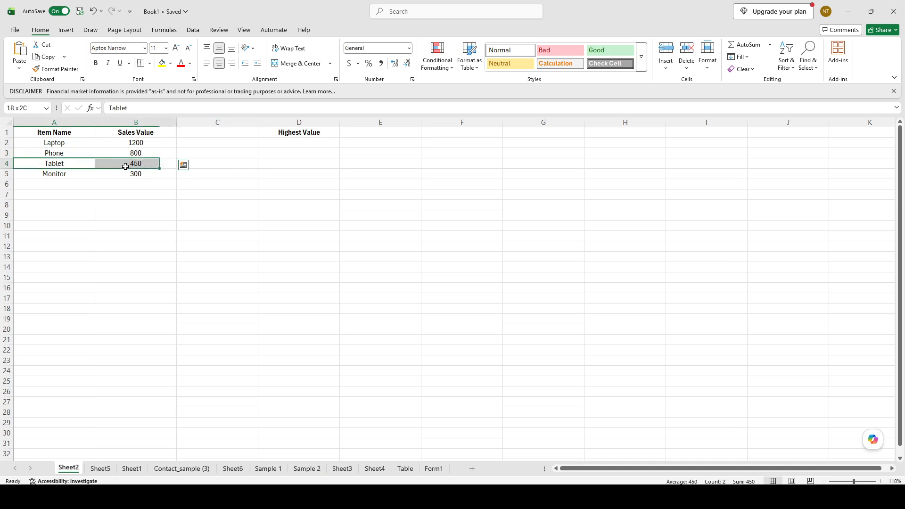
{"action": "left_click", "coordinate": [71, 174]}
{"action": "left_click_drag", "start_coordinate": [71, 174], "coordinate": [125, 174]}
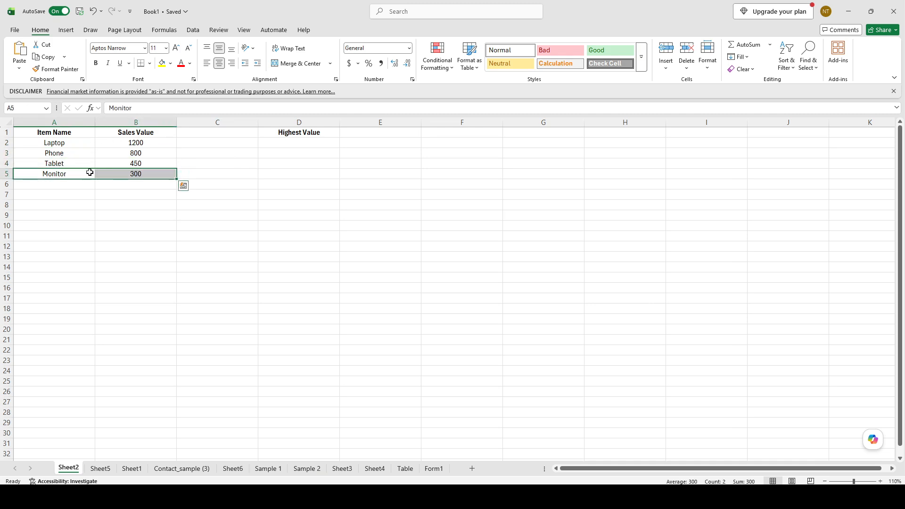
- Enter the formula =MAX(B2:B5) in E1, beside the Highest Value label, and compare its result with the sales data
{"action": "left_click", "coordinate": [171, 225]}
{"action": "left_click", "coordinate": [297, 165]}
{"action": "left_click", "coordinate": [297, 142]}
{"action": "left_click", "coordinate": [307, 134]}
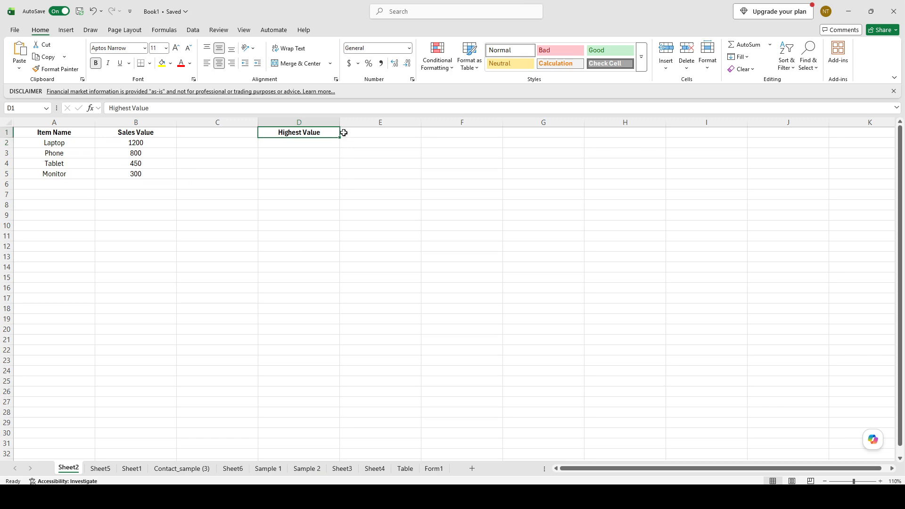
{"action": "left_click", "coordinate": [363, 136]}
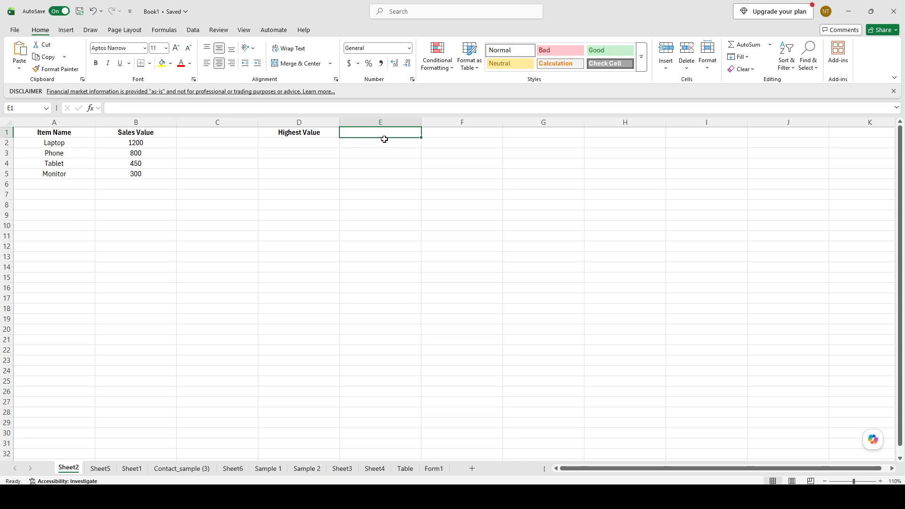
{"action": "double_click", "coordinate": [384, 135]}
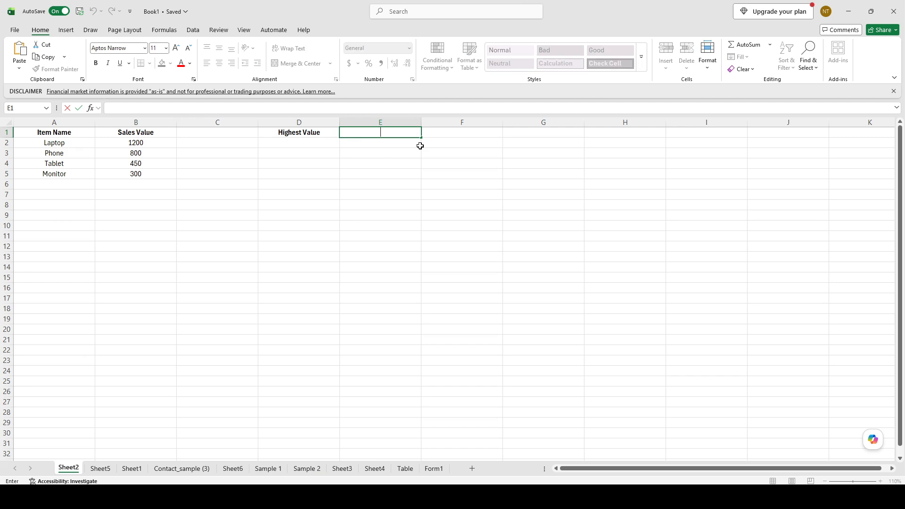
{"action": "type", "text": "=MAX(B2:B5)"}
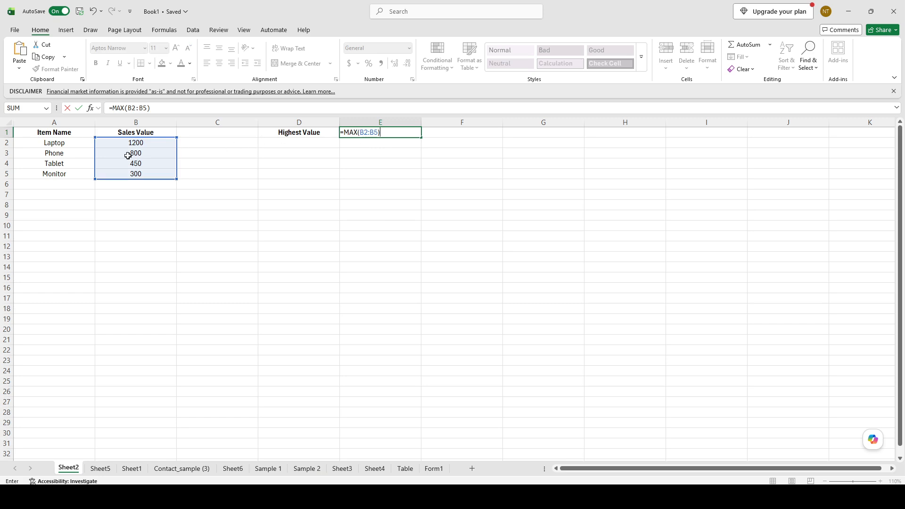
{"action": "left_click", "coordinate": [398, 135]}
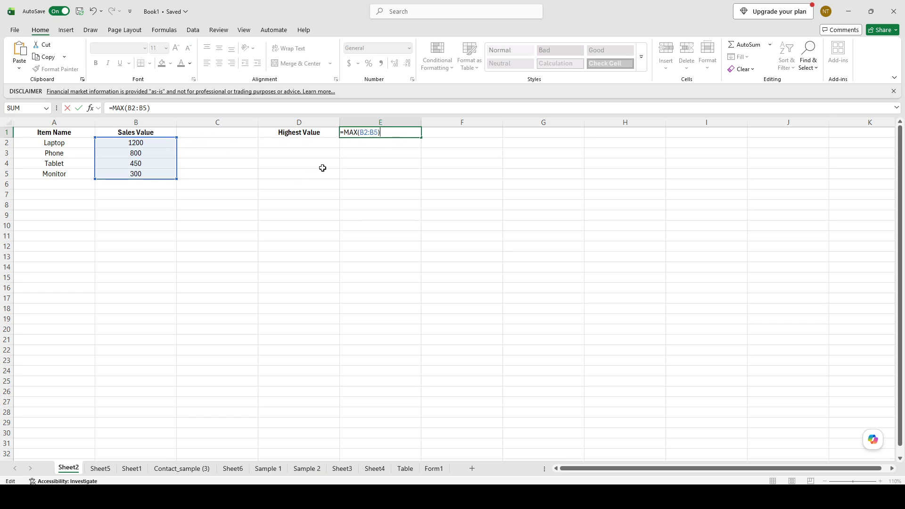
{"action": "key", "text": "Return"}
{"action": "left_click", "coordinate": [397, 132]}
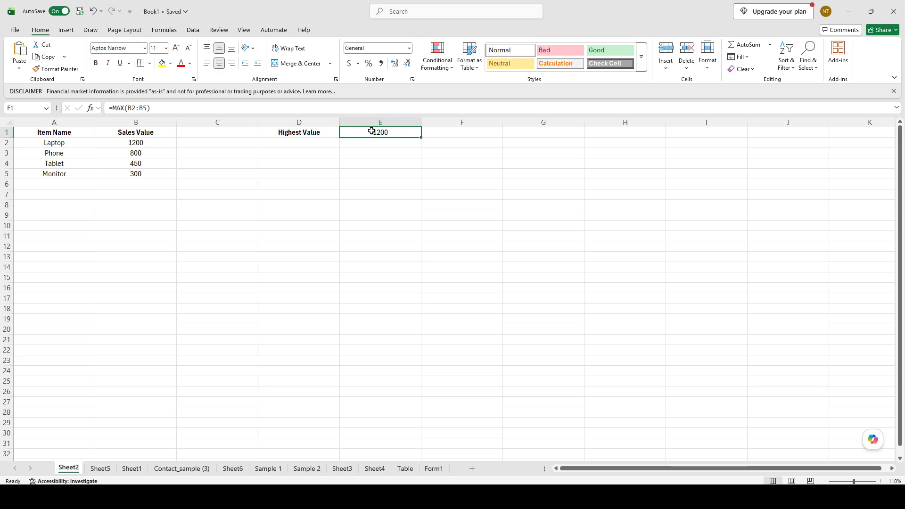
{"action": "left_click", "coordinate": [137, 145]}
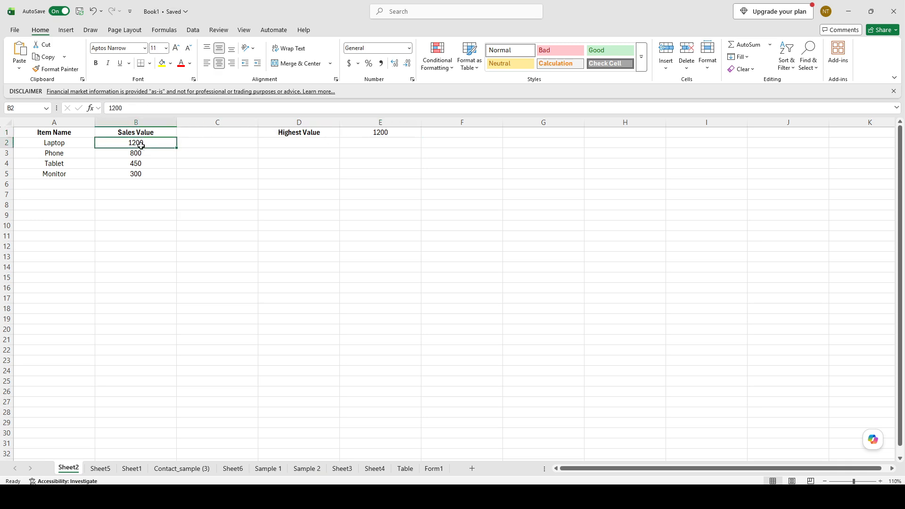
{"action": "left_click", "coordinate": [377, 135]}
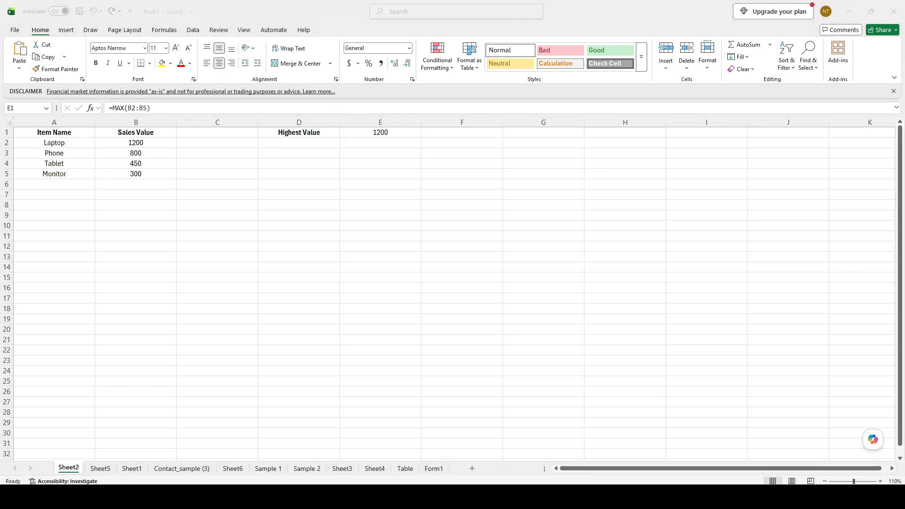
- Change the Phone's sales value in B3 to 1300 to test the highest-value formula
{"action": "double_click", "coordinate": [135, 153]}
{"action": "double_click", "coordinate": [134, 154]}
{"action": "type", "text": "1300"}
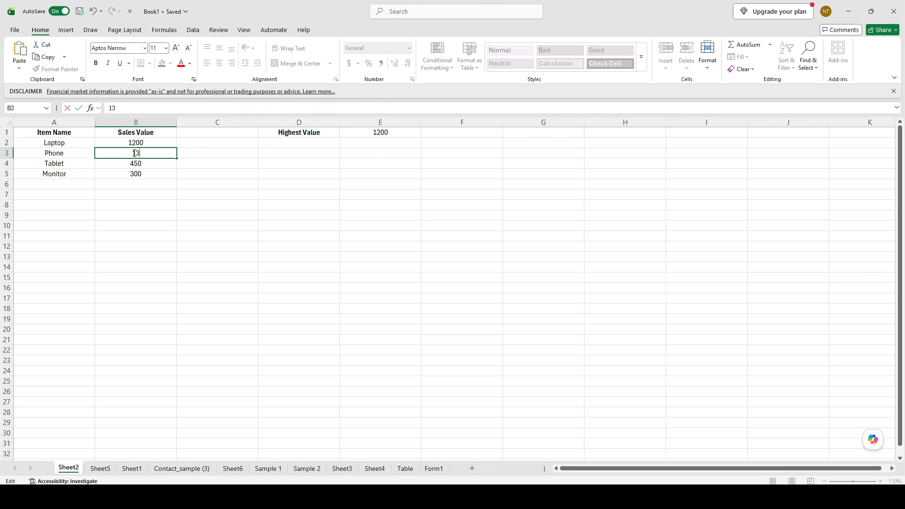
{"action": "key", "text": "Return"}
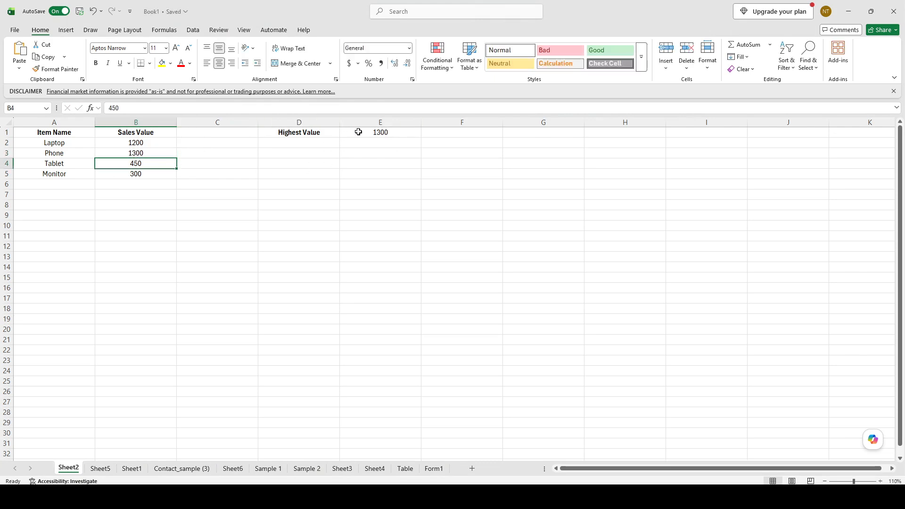
{"action": "left_click", "coordinate": [386, 208]}
{"action": "key", "text": "alt+Tab"}
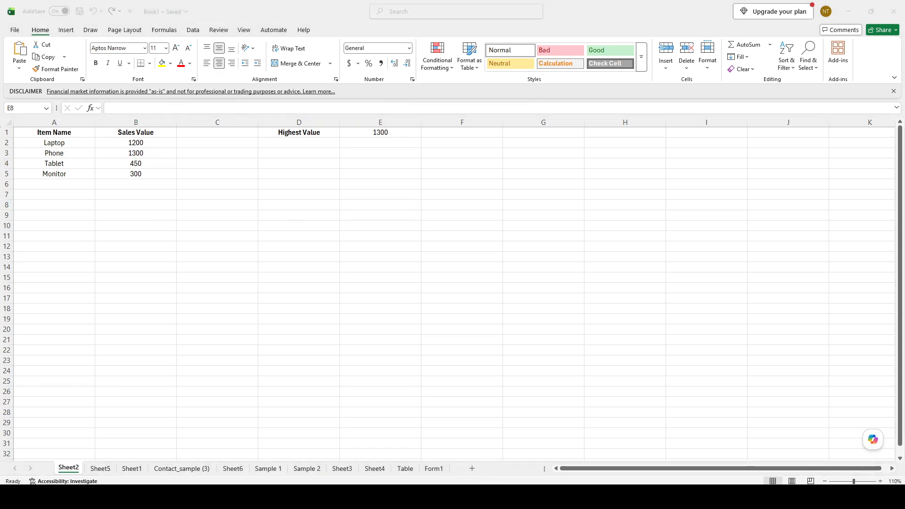